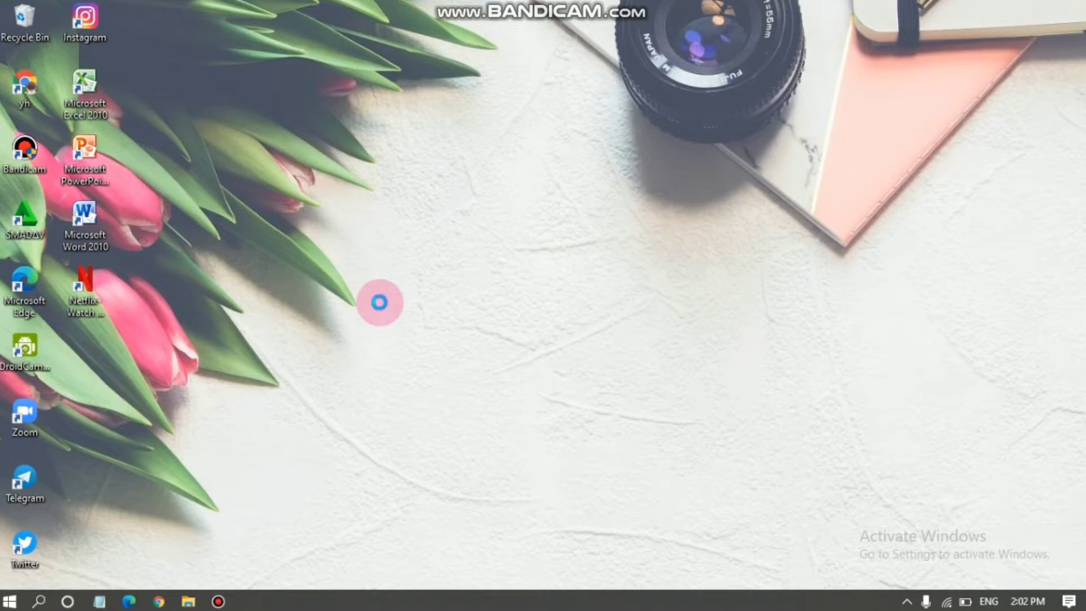
pyautogui.rightClick(461, 255)
pyautogui.click(483, 182)
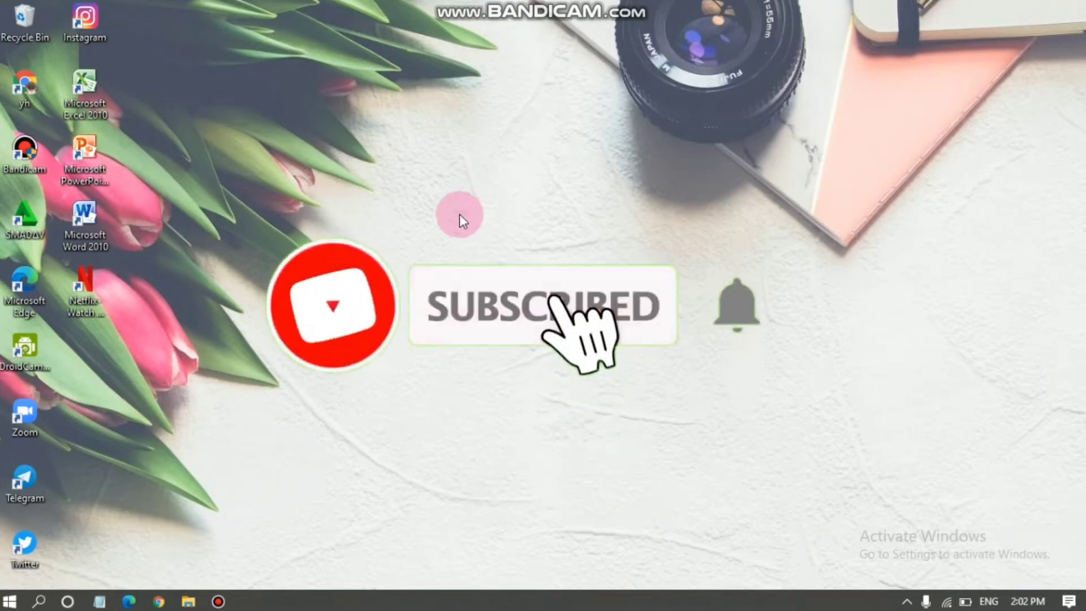
pyautogui.rightClick(629, 222)
pyautogui.click(510, 233)
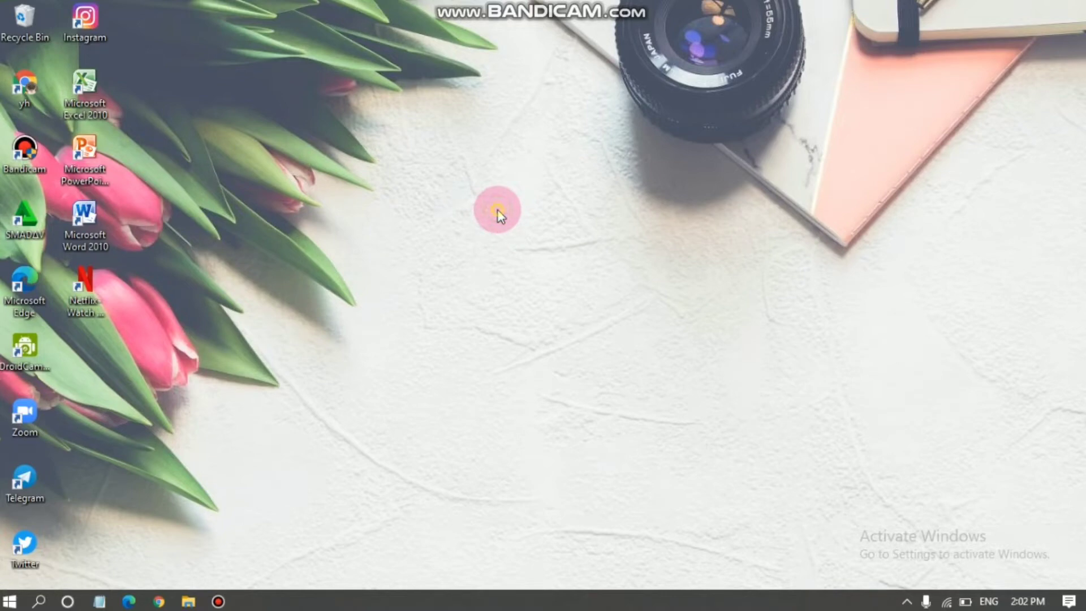
pyautogui.rightClick(497, 210)
pyautogui.click(778, 165)
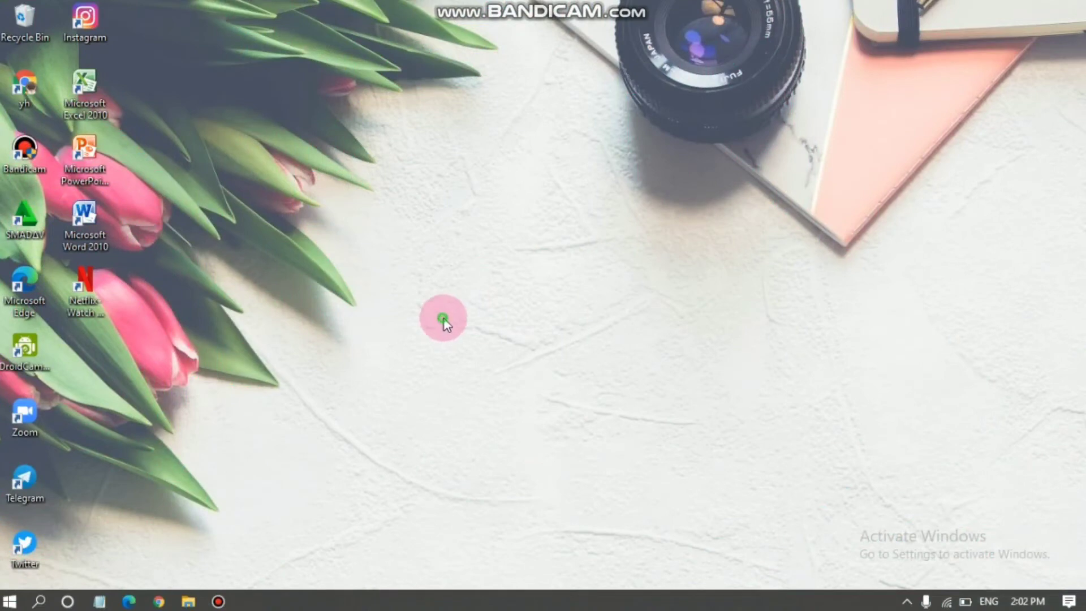
pyautogui.moveTo(444, 319); pyautogui.dragTo(519, 337)
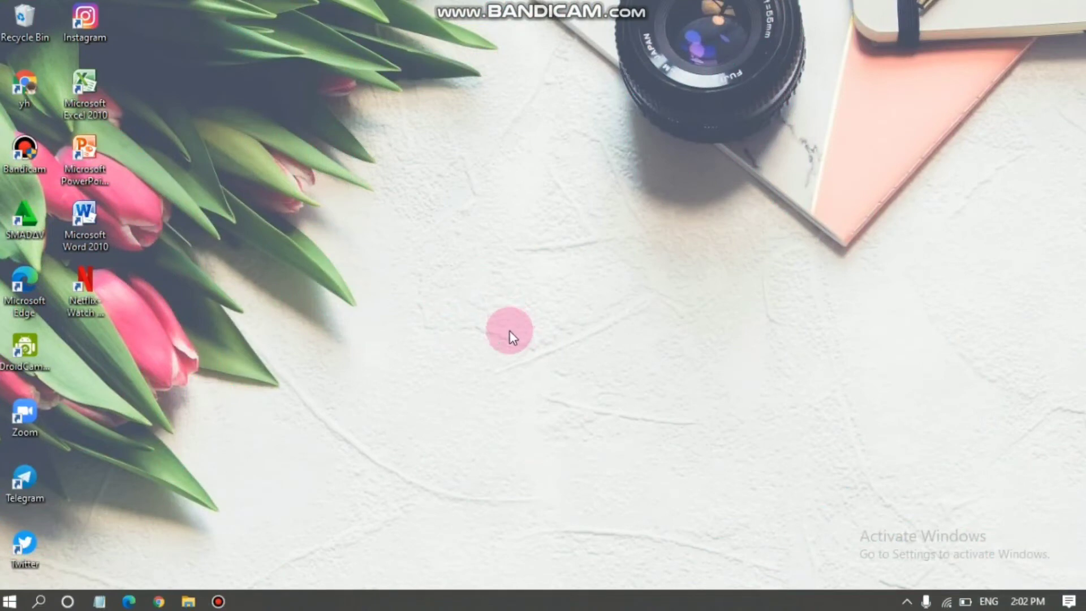
pyautogui.rightClick(552, 267)
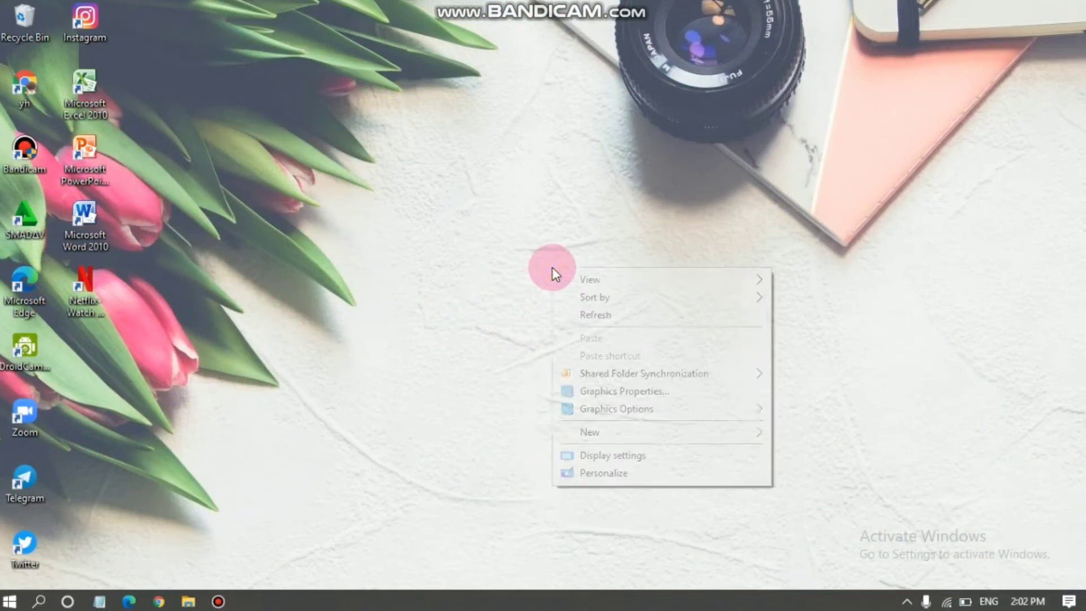
pyautogui.click(549, 220)
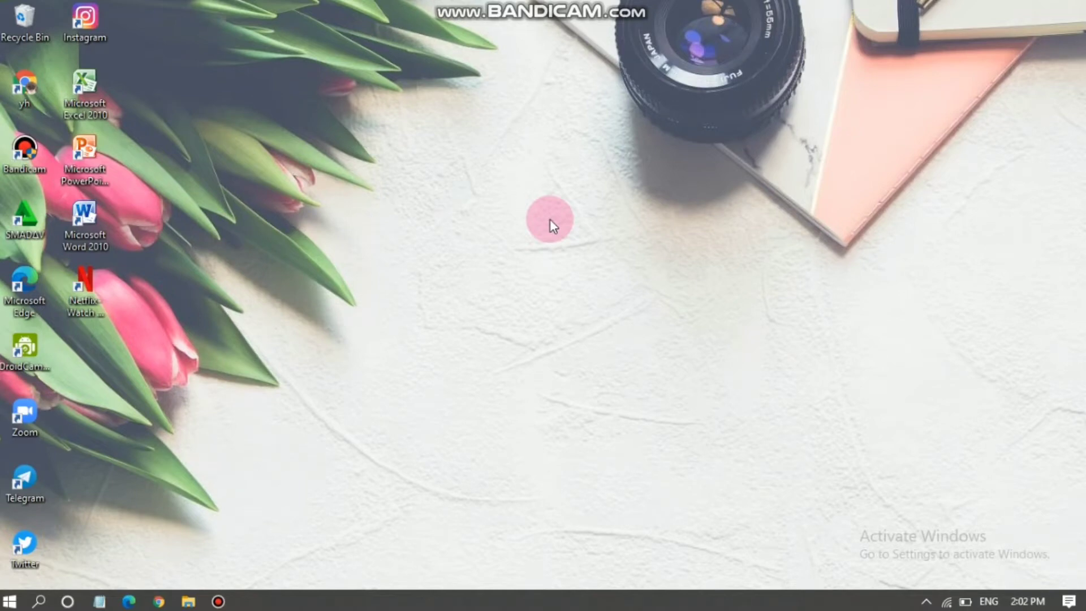
pyautogui.rightClick(619, 164)
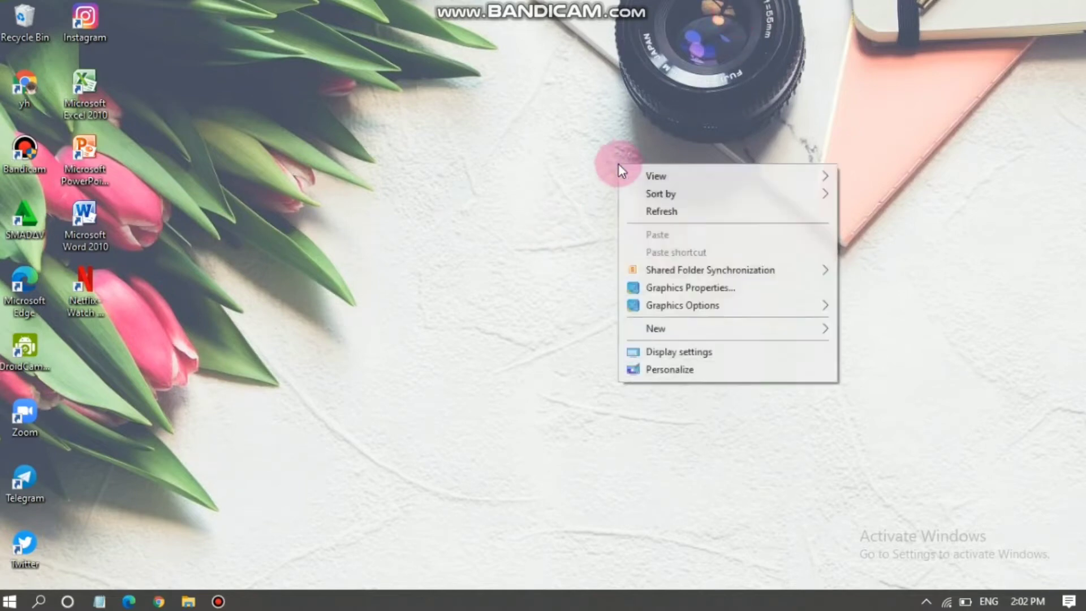
pyautogui.click(600, 128)
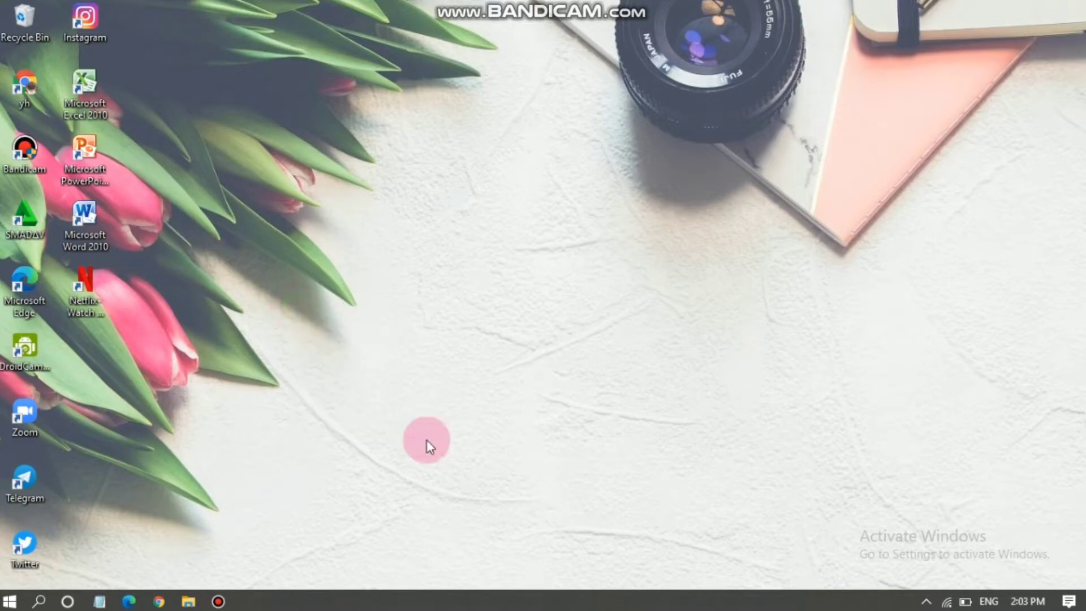
pyautogui.rightClick(451, 301)
pyautogui.click(569, 246)
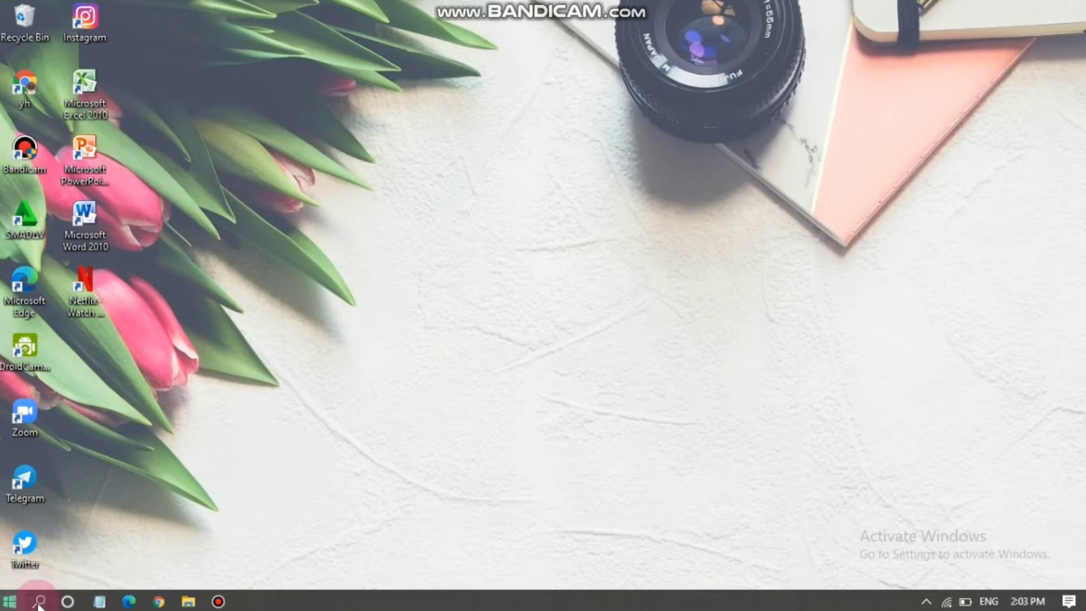
# Find Google Chrome in the Start menu's app list and bring up its Uninstall option without running it
pyautogui.click(9, 601)
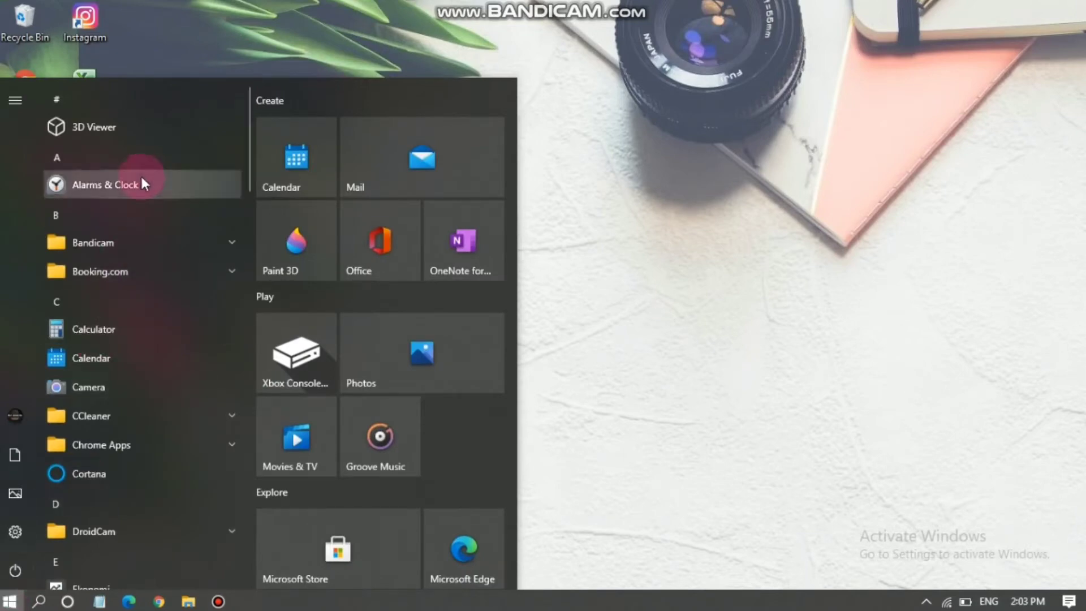
pyautogui.scroll(-6, 120, 438)
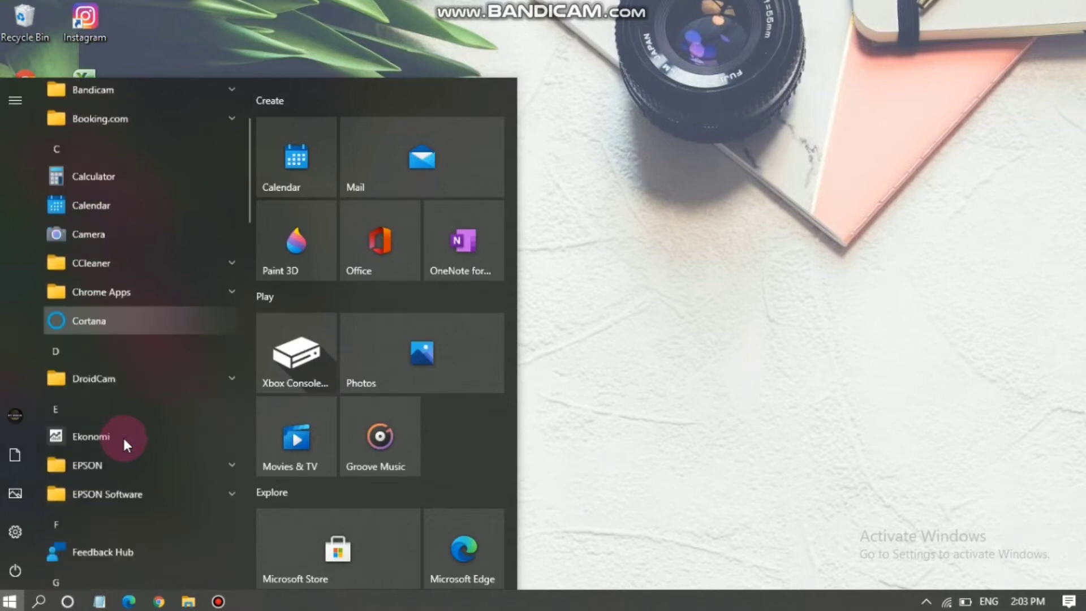
pyautogui.scroll(-1, 126, 436)
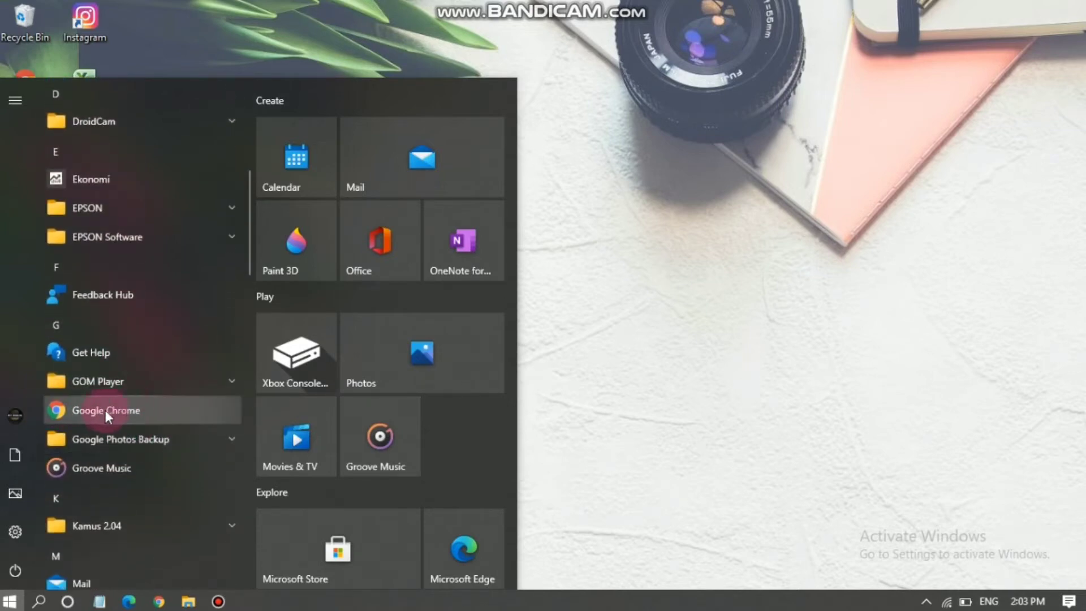
pyautogui.click(146, 412)
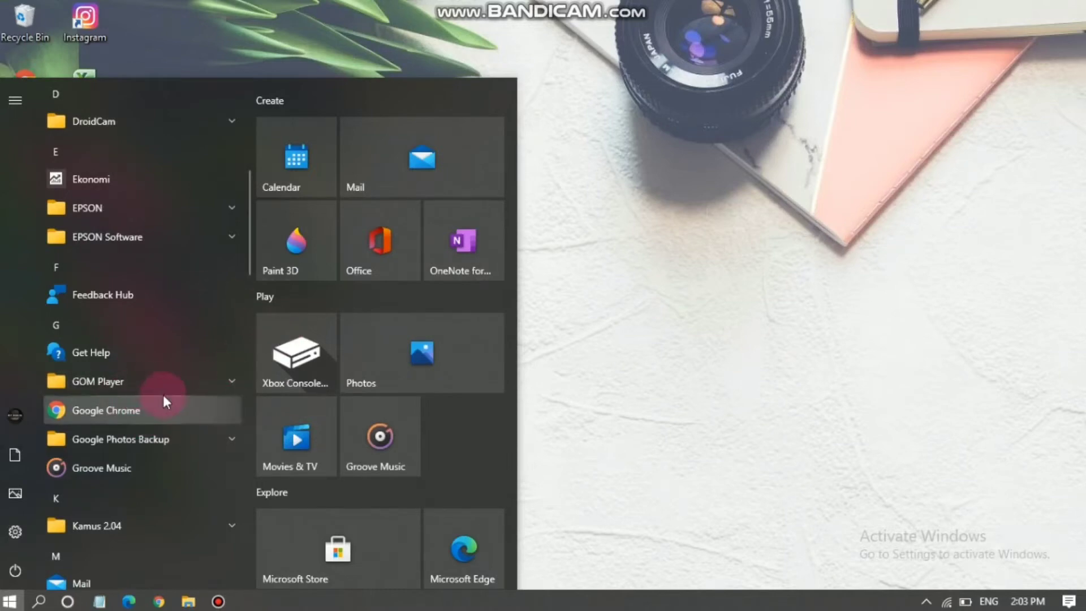
pyautogui.rightClick(169, 413)
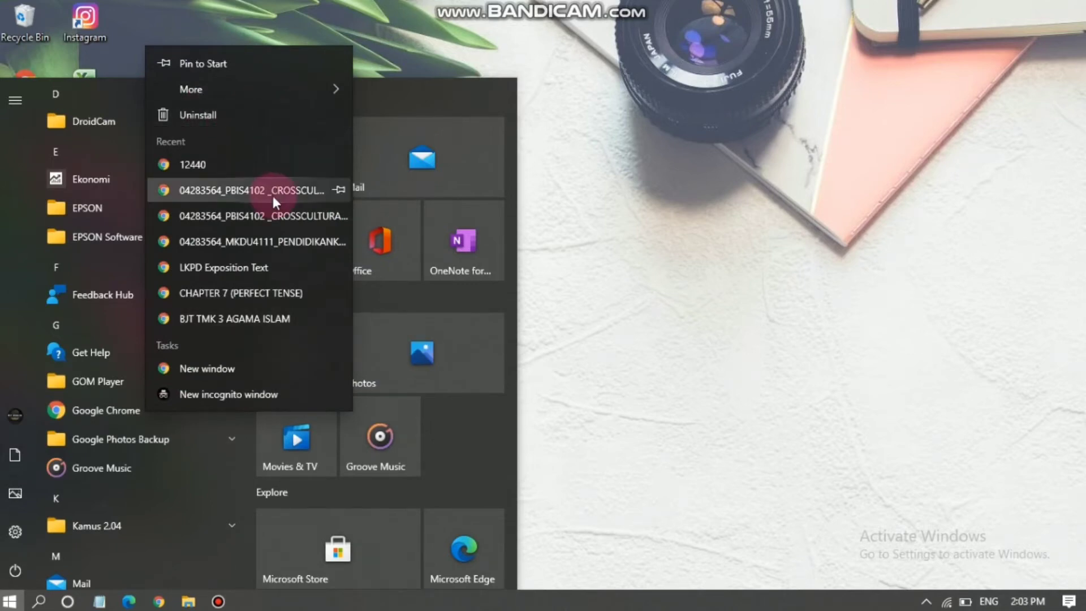
pyautogui.click(357, 12)
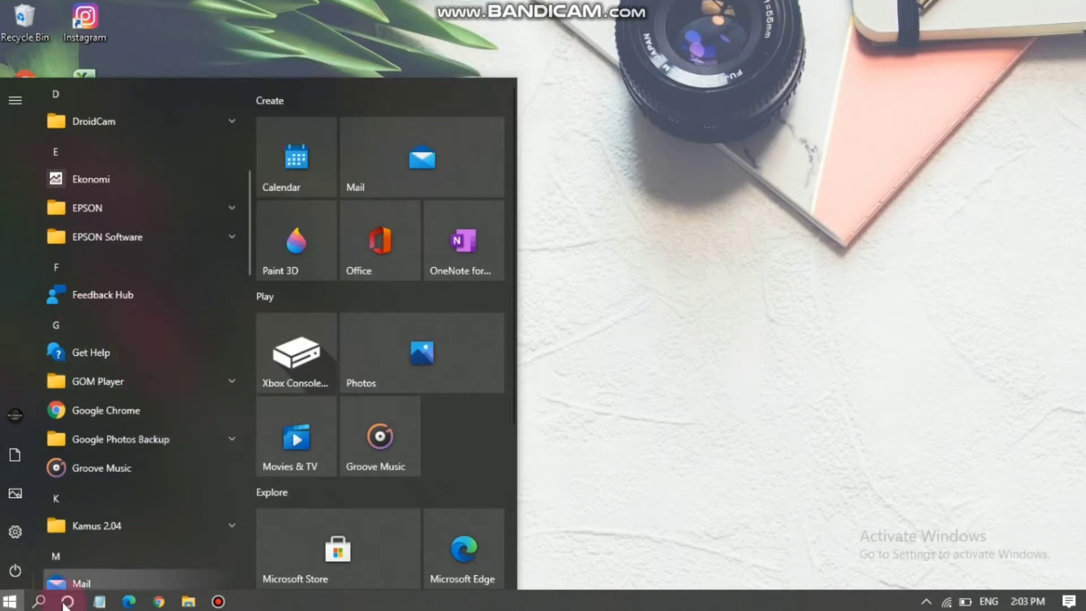
# Open Windows Settings from the Start menu and go to the Apps & features page
pyautogui.moveTo(17, 537)
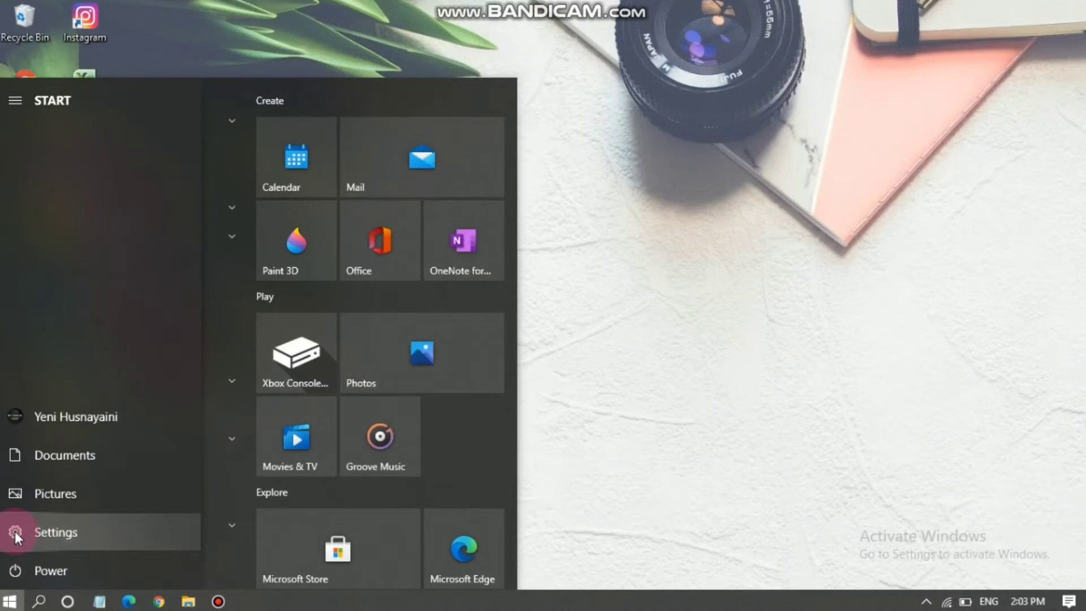
pyautogui.click(15, 534)
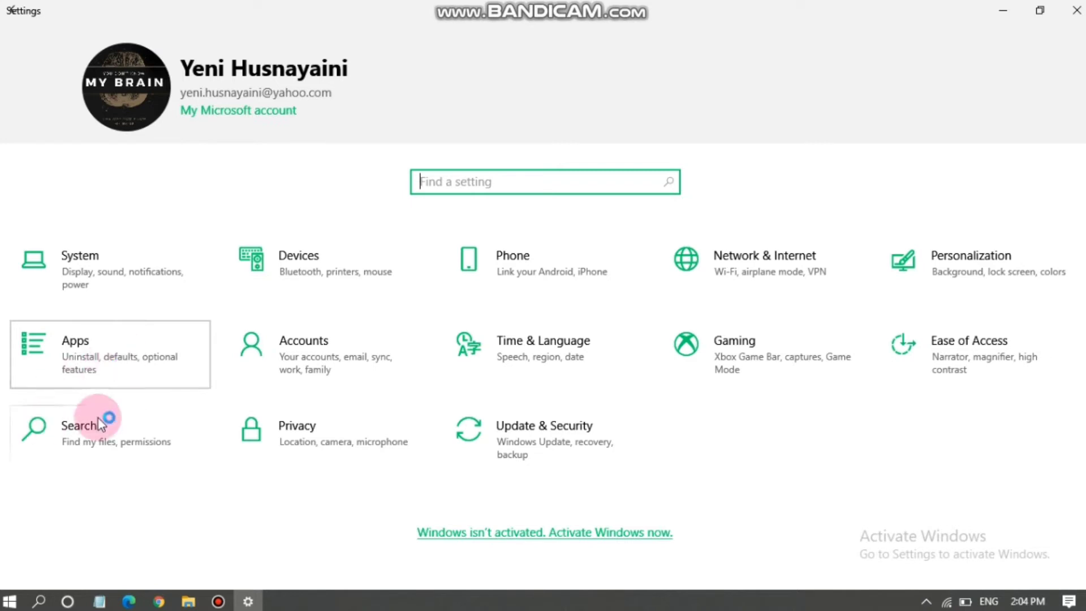
pyautogui.click(150, 356)
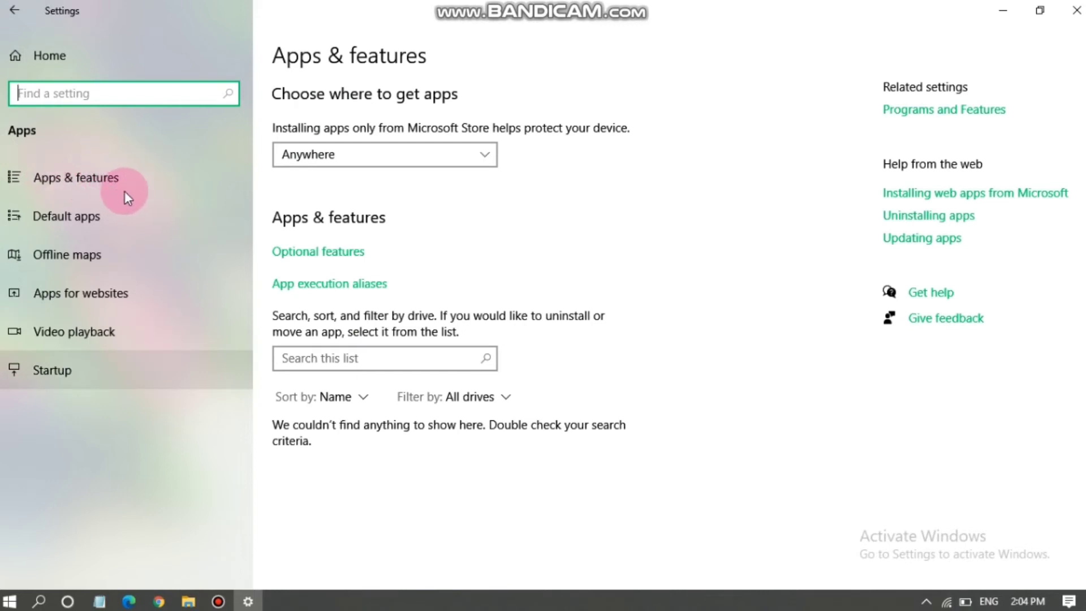
# Find Google Chrome among the installed apps, bring up its uninstall confirmation, dismiss it without uninstalling, and close Settings
pyautogui.scroll(-5, 507, 460)
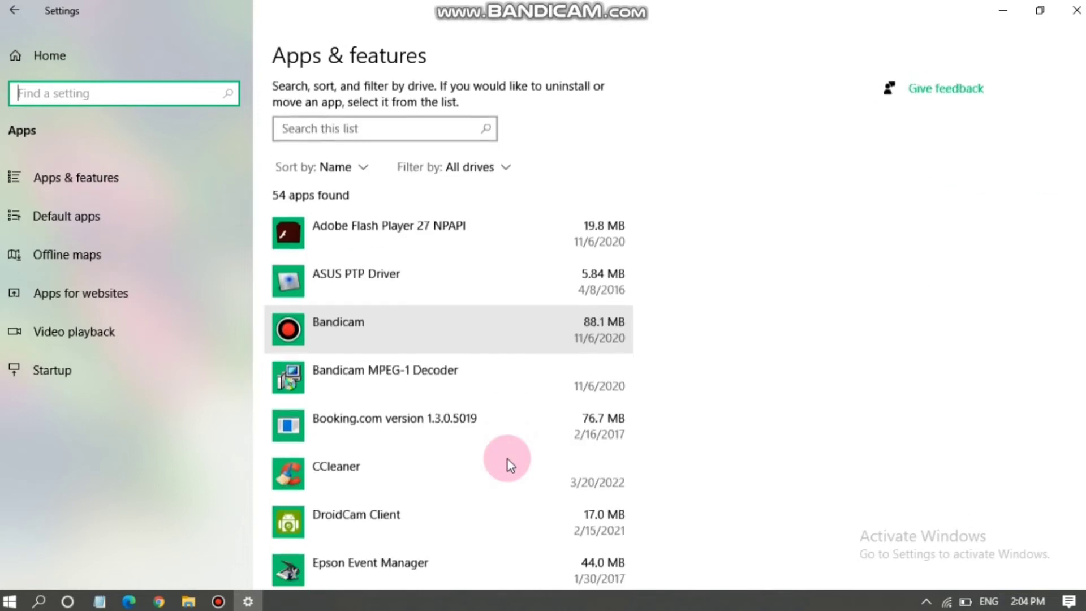
pyautogui.scroll(-5, 509, 415)
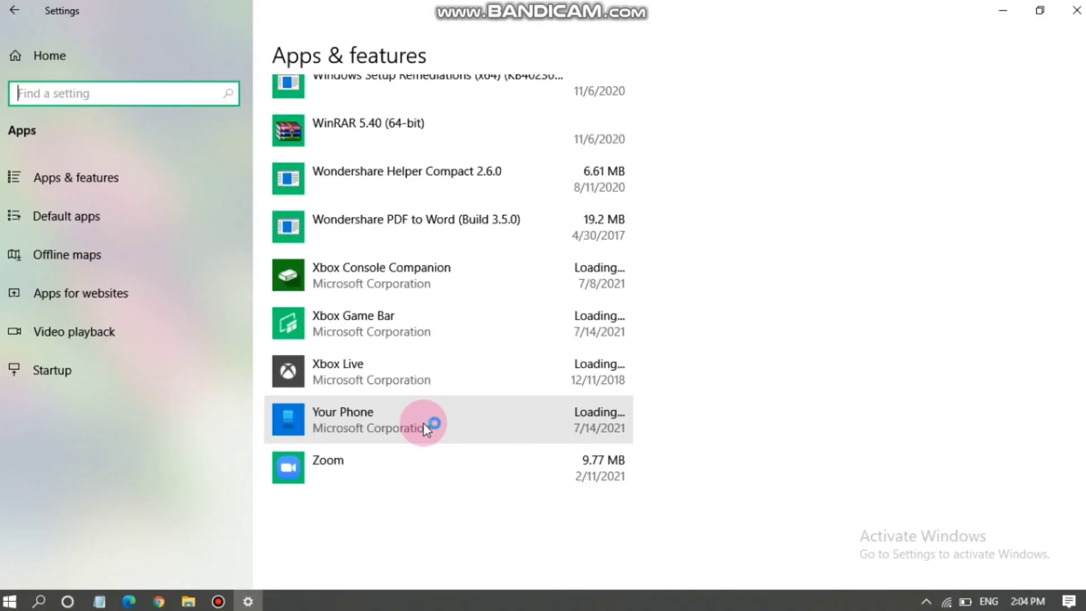
pyautogui.scroll(10, 423, 422)
pyautogui.scroll(15, 423, 425)
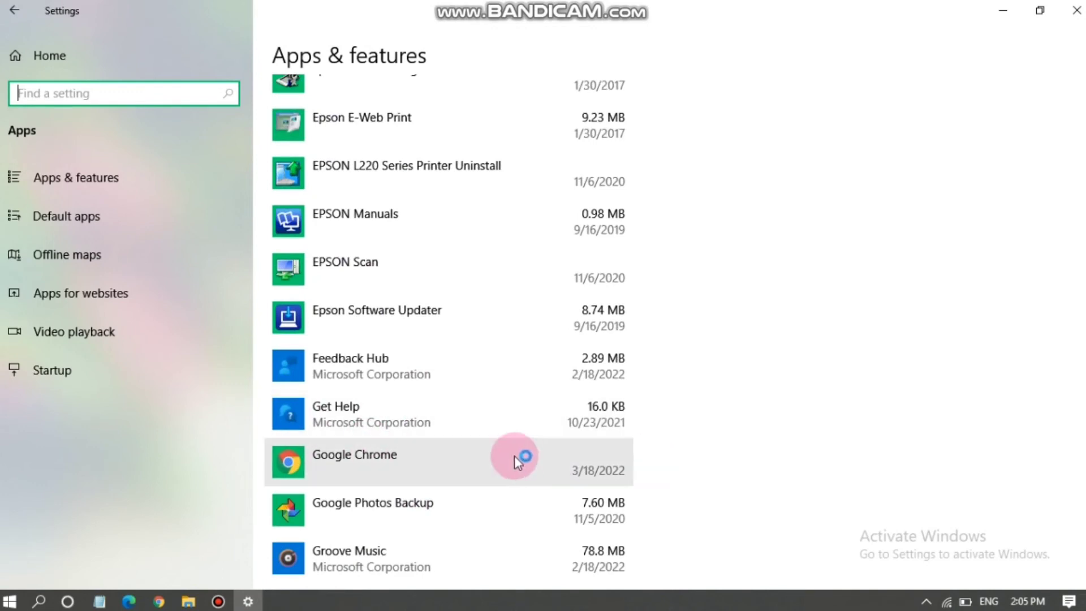
pyautogui.click(511, 456)
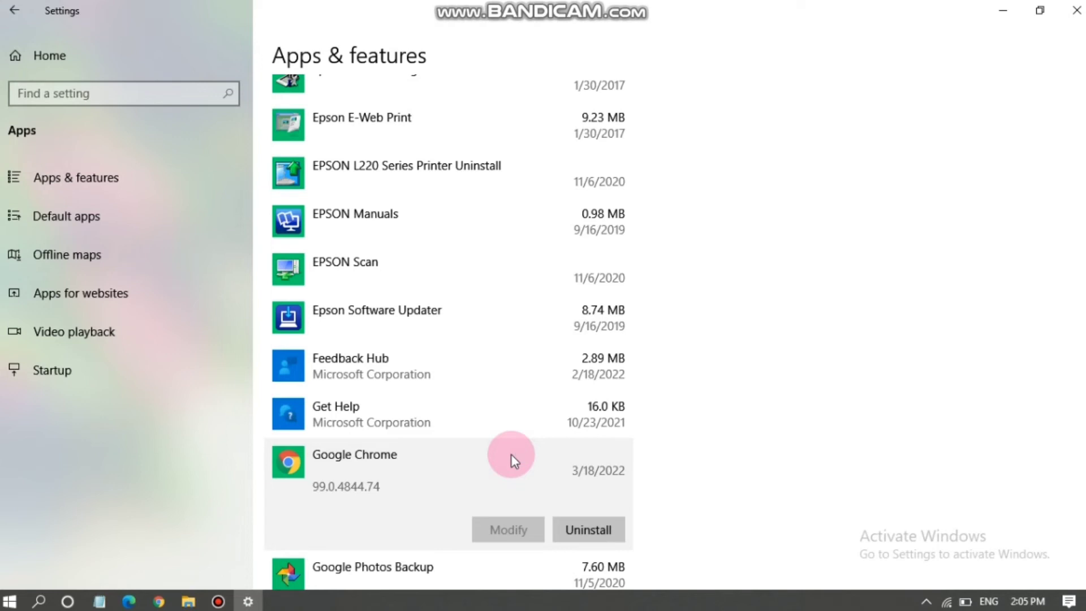
pyautogui.click(595, 535)
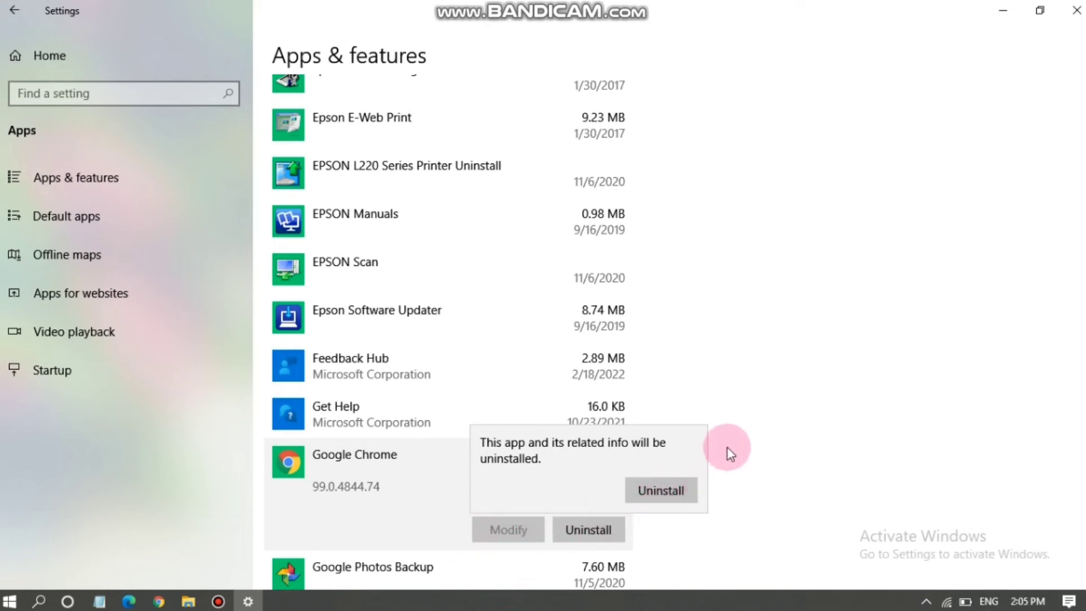
pyautogui.click(745, 447)
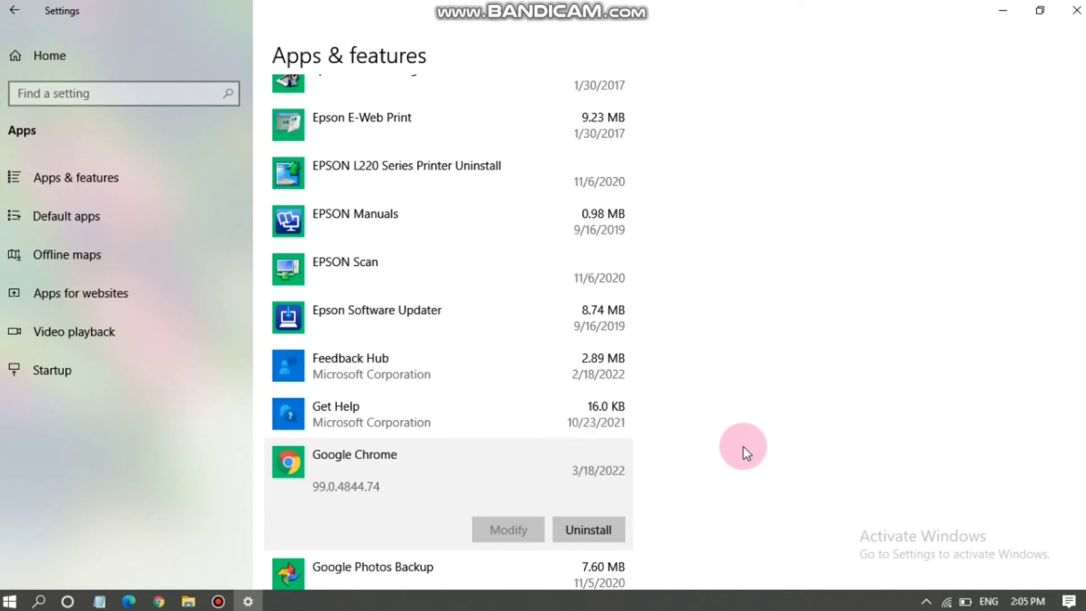
pyautogui.click(1078, 13)
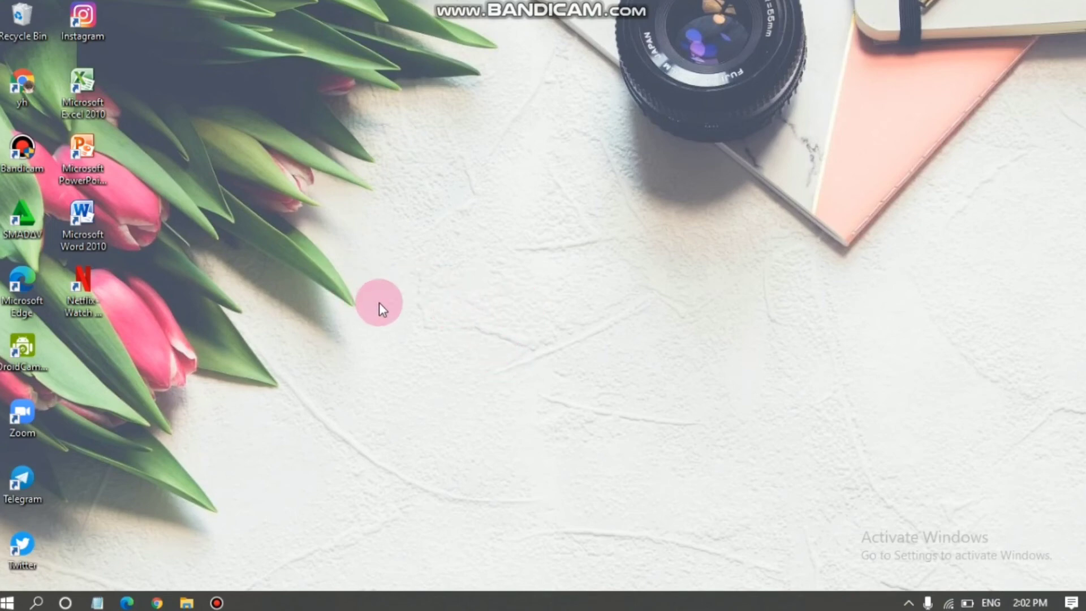
pyautogui.rightClick(458, 254)
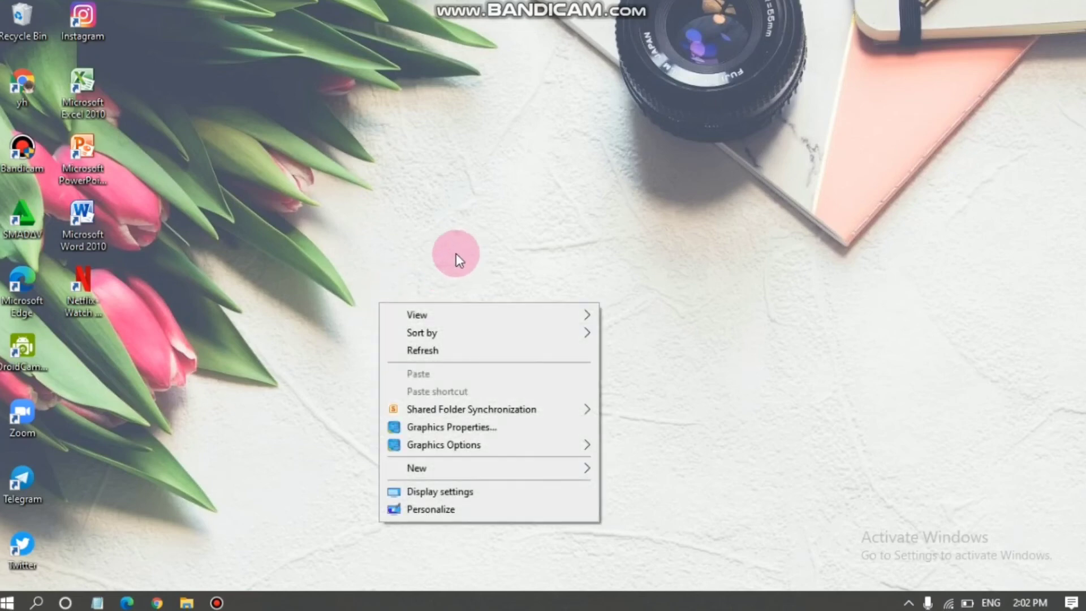
pyautogui.click(483, 181)
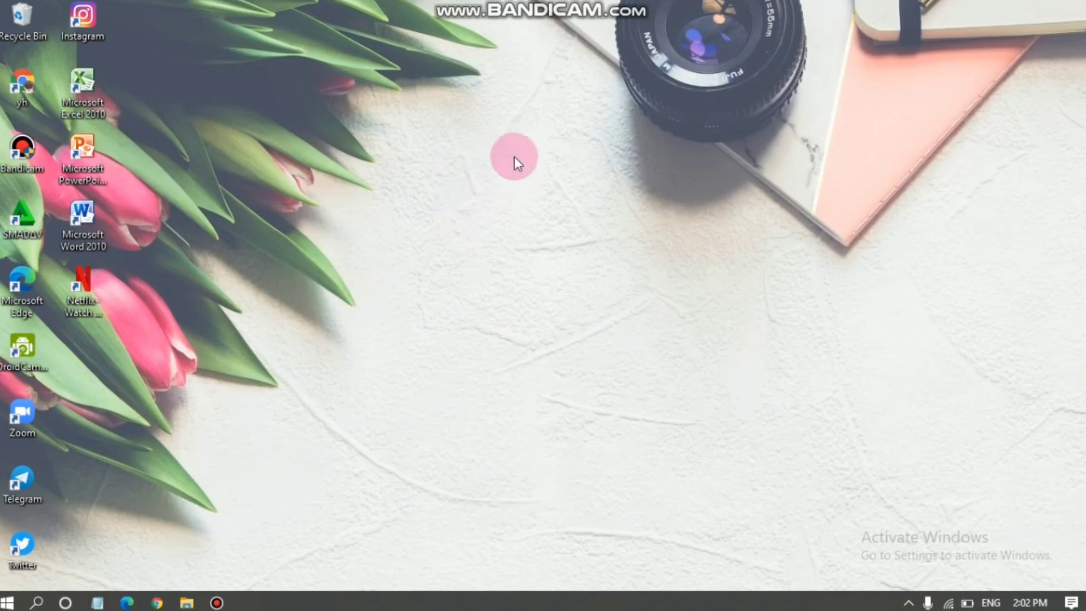
pyautogui.rightClick(630, 222)
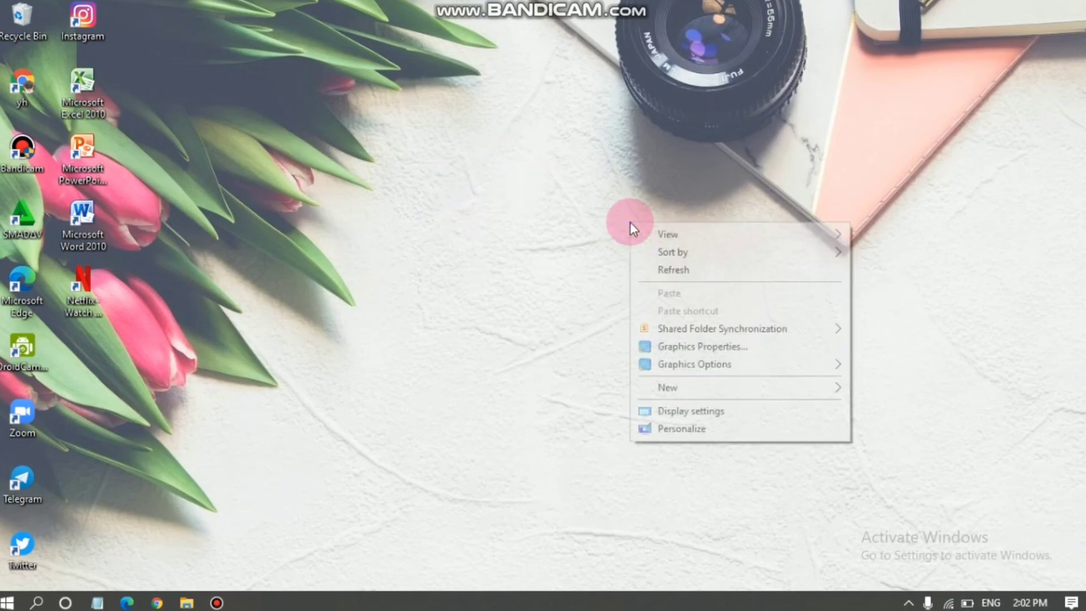
pyautogui.click(509, 230)
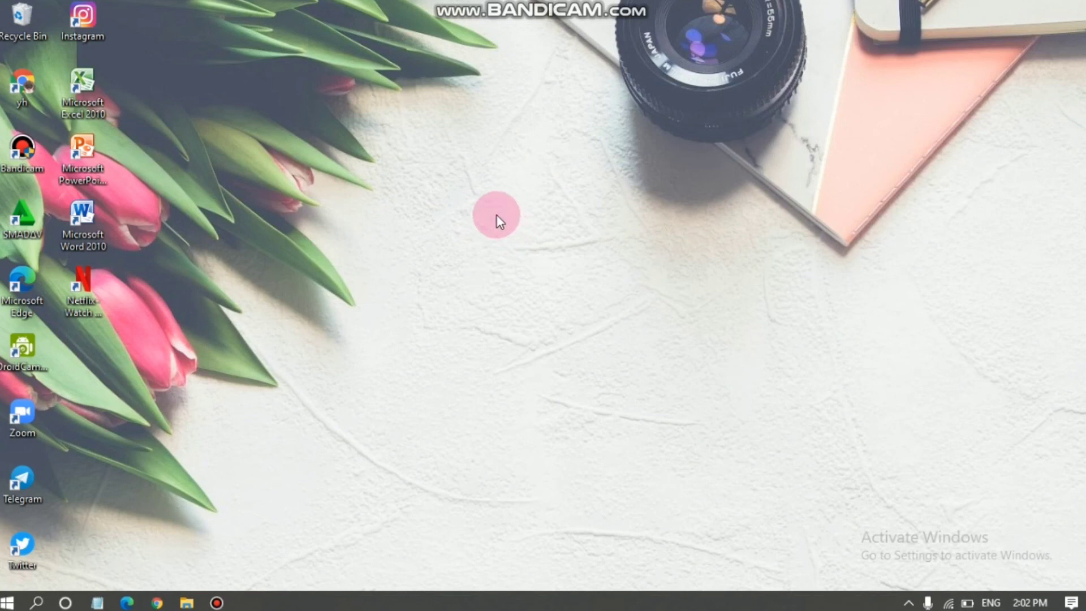
pyautogui.rightClick(497, 210)
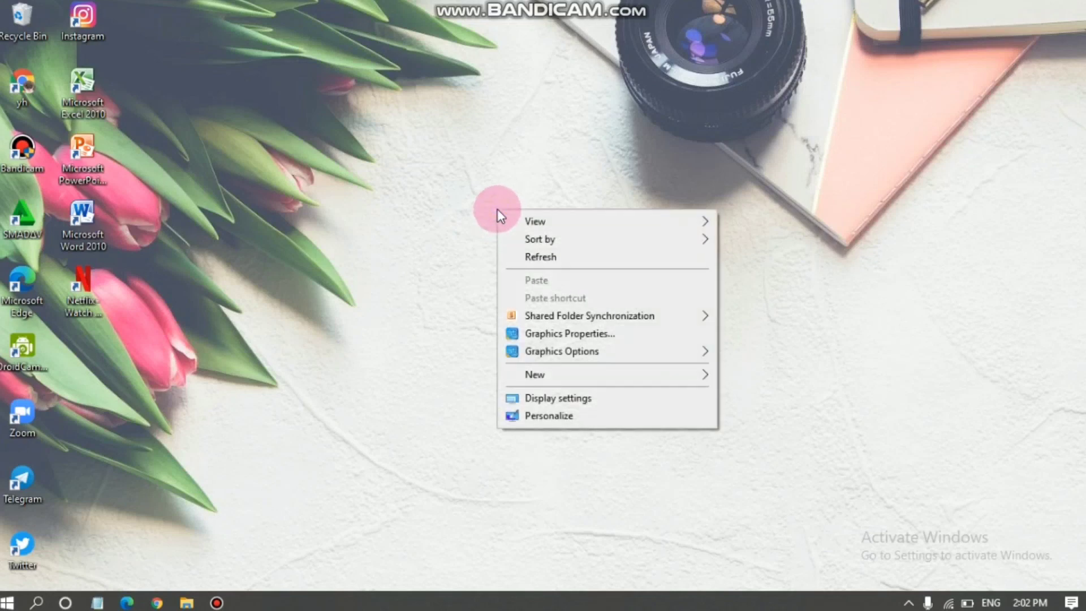
pyautogui.click(780, 164)
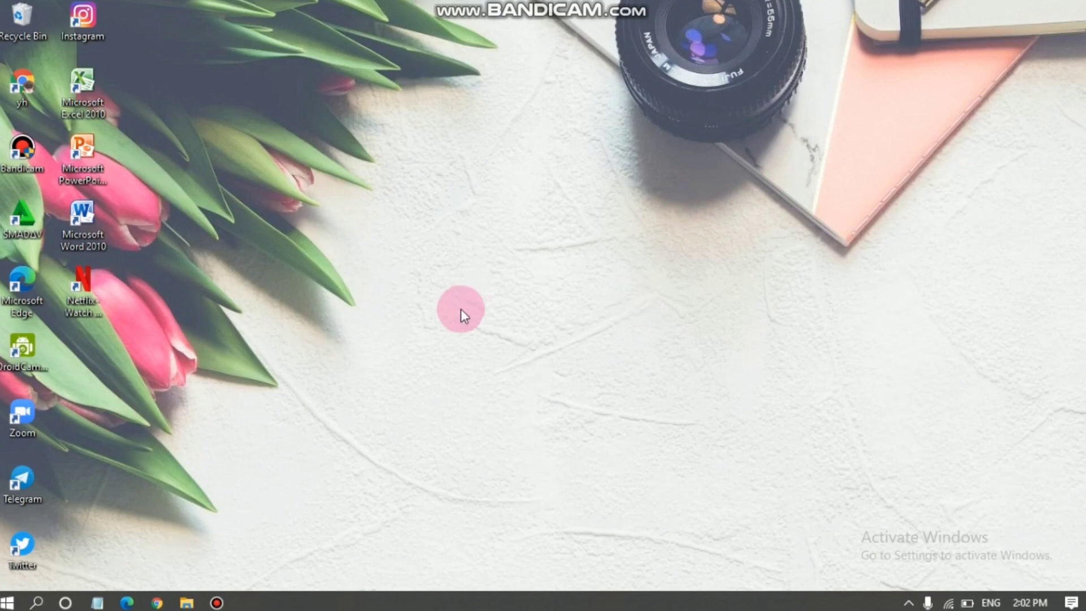
pyautogui.moveTo(441, 318); pyautogui.dragTo(527, 339)
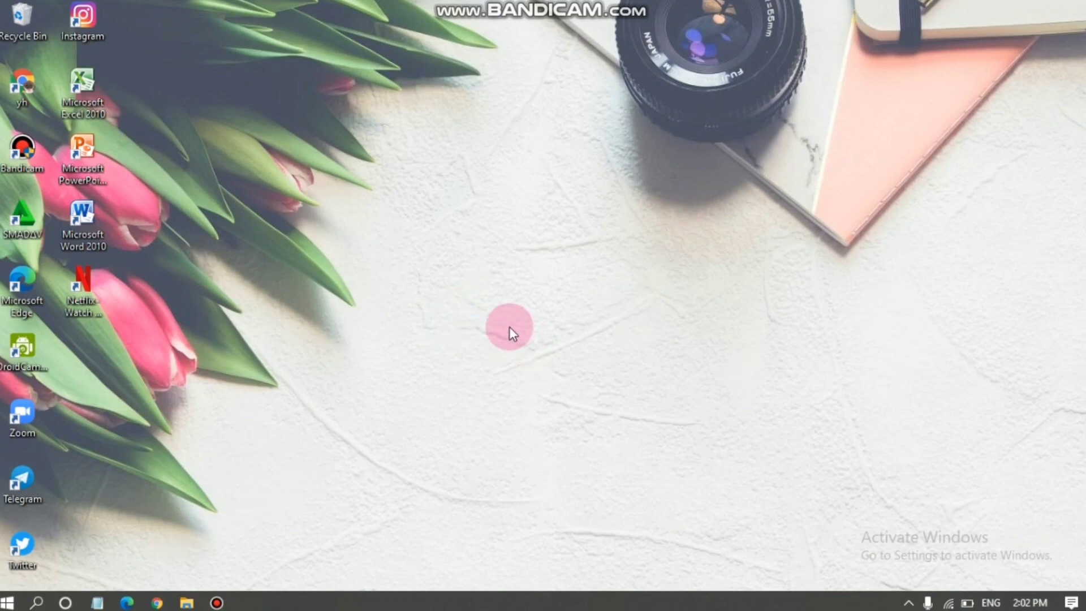